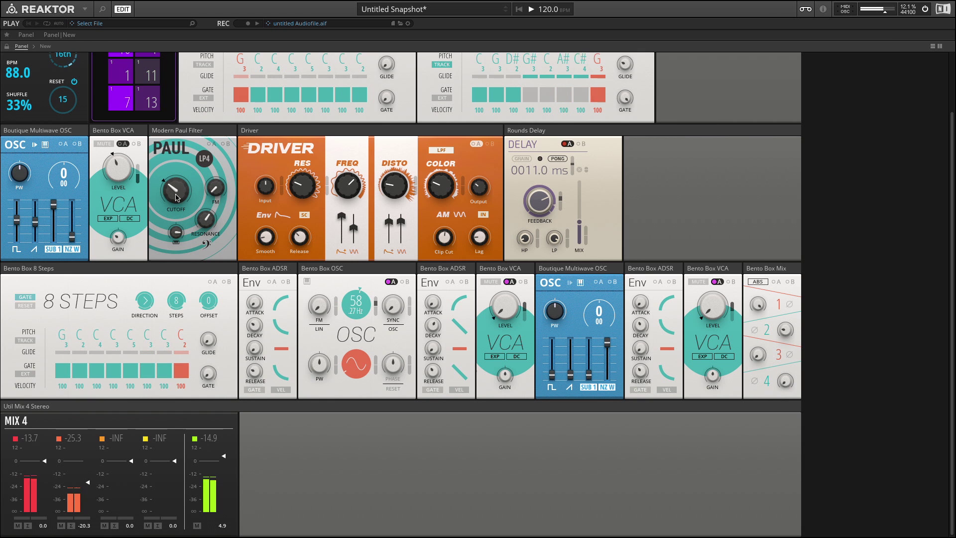
- Open the Paul filter cutoff to 1.58 kHz and raise the Mix 4 master level to 9.8 dB
drag(176, 187, 187, 142)
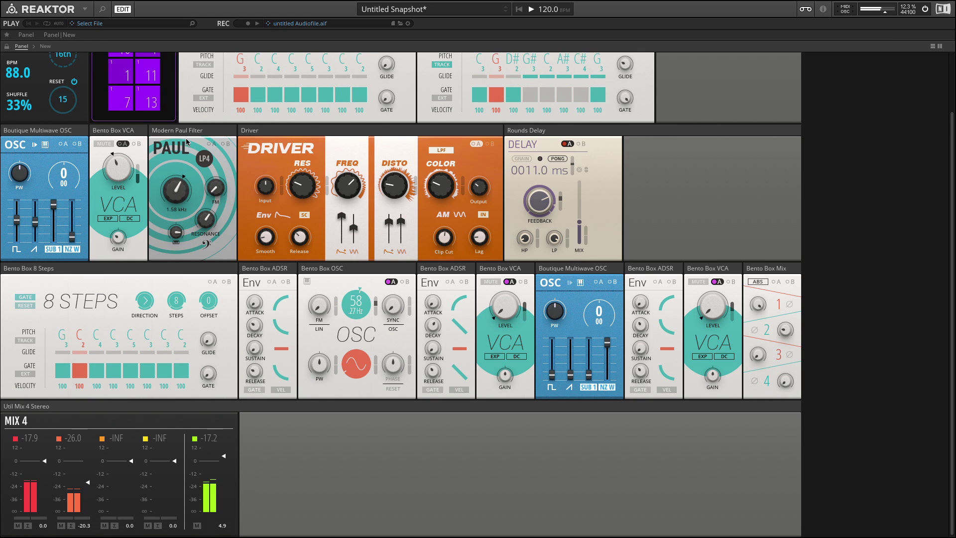
drag(224, 455, 223, 448)
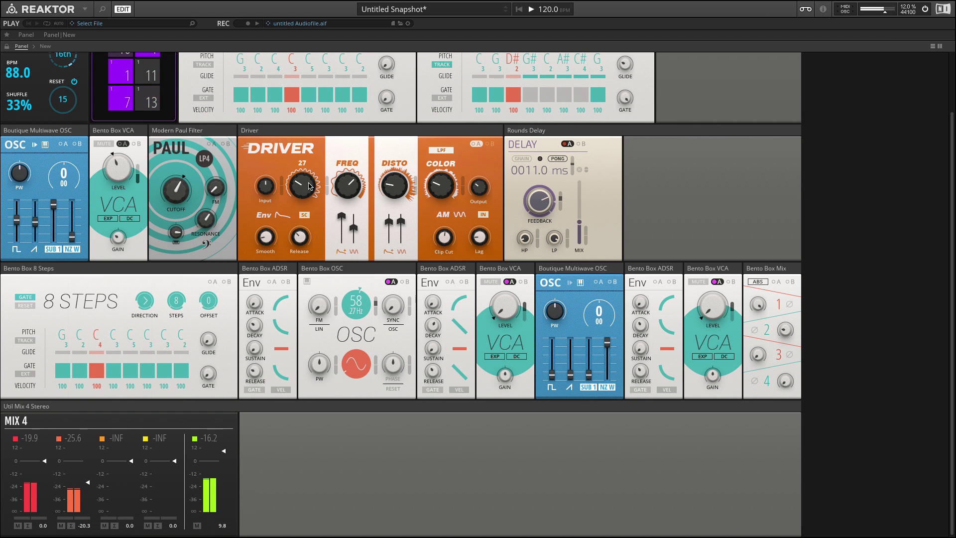
- Raise the Driver's resonance, lower its frequency, and set its distortion to 33.3
drag(304, 180, 312, 136)
drag(347, 185, 394, 181)
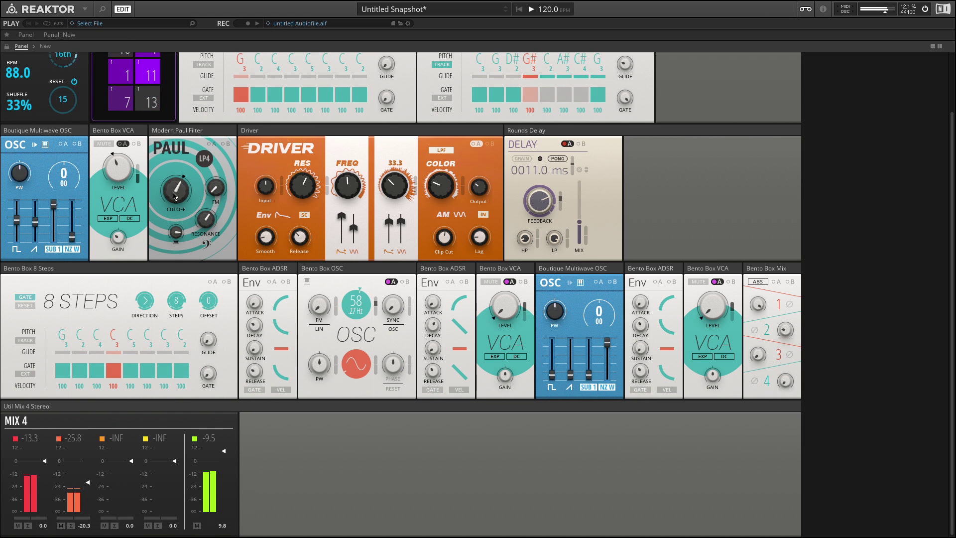
- Lower the Paul filter cutoff and set its keyboard tracking to 100
drag(176, 190, 182, 233)
click(177, 233)
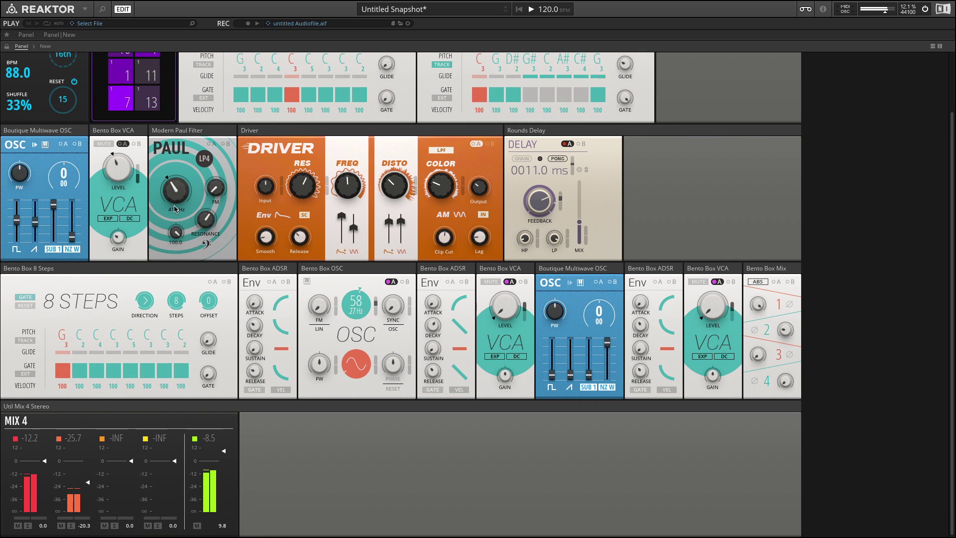
- Retune the Driver effect with a lower resonance, a readjusted frequency, and the distortion set to 27
drag(305, 184, 304, 222)
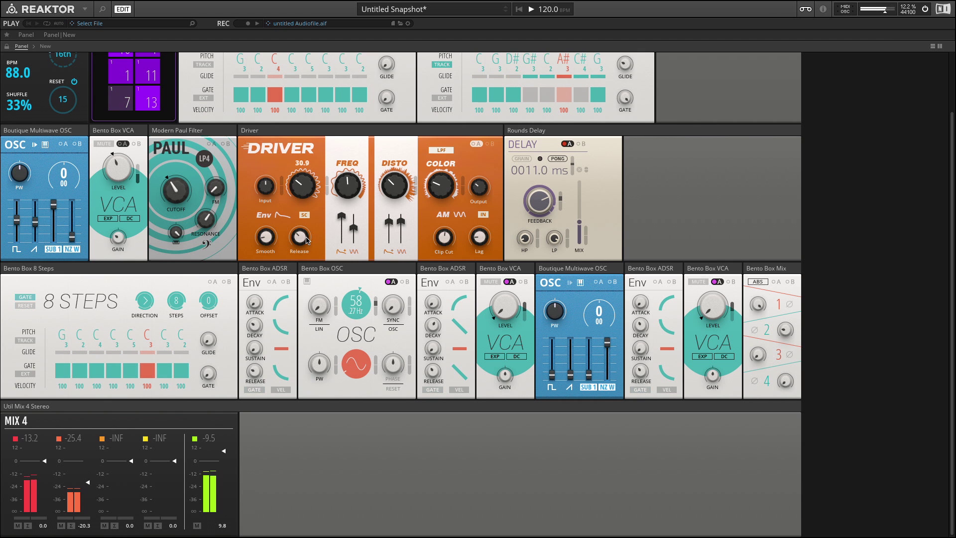
drag(347, 172, 308, 161)
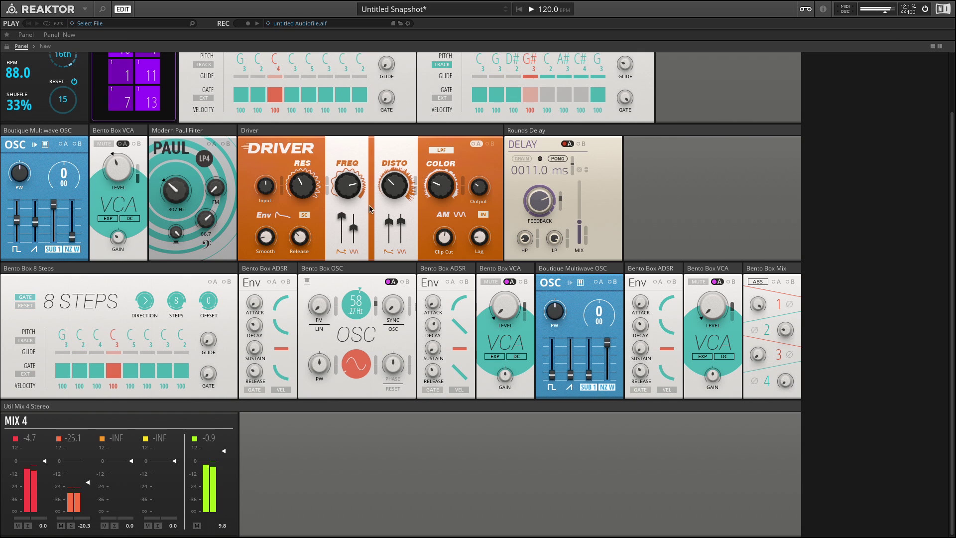
drag(391, 191, 397, 133)
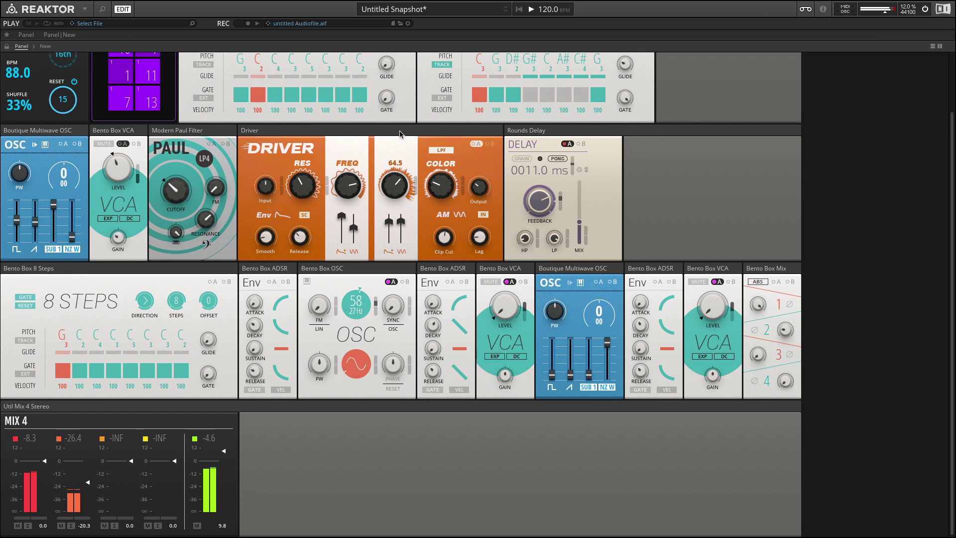
drag(345, 203, 345, 216)
drag(393, 197, 385, 256)
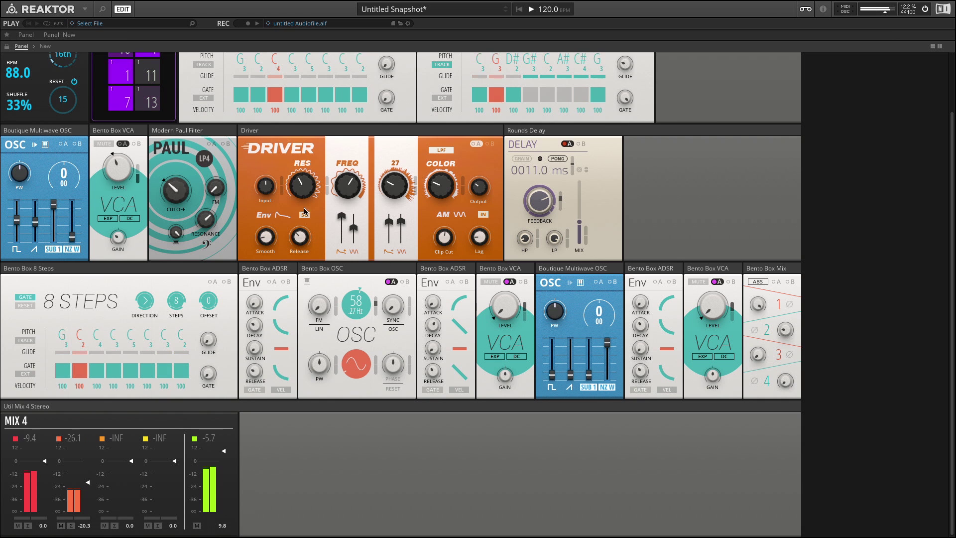
drag(298, 192, 298, 198)
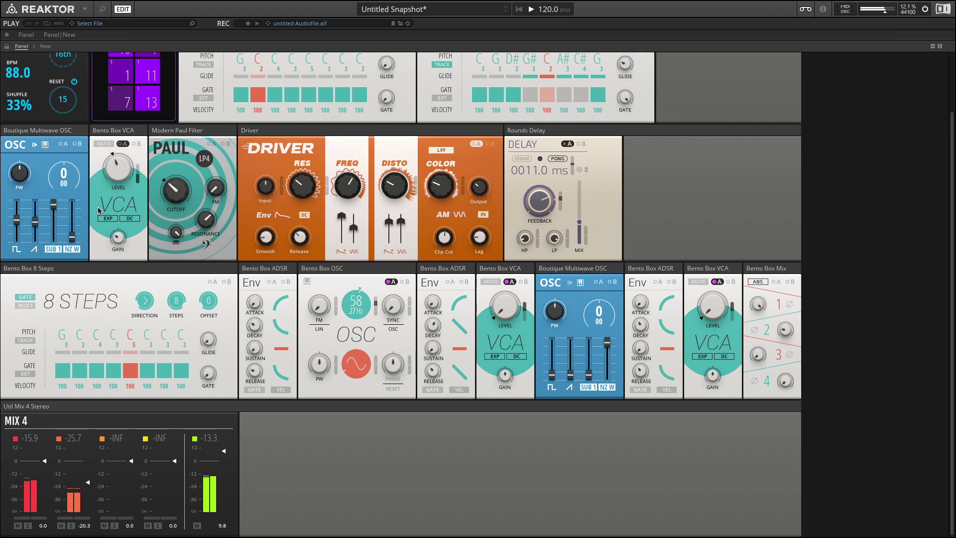
- Raise the first Multiwave oscillator's sawtooth level, set its noise to 100, and open the Paul filter cutoff to 1.16 kHz
drag(35, 220, 30, 128)
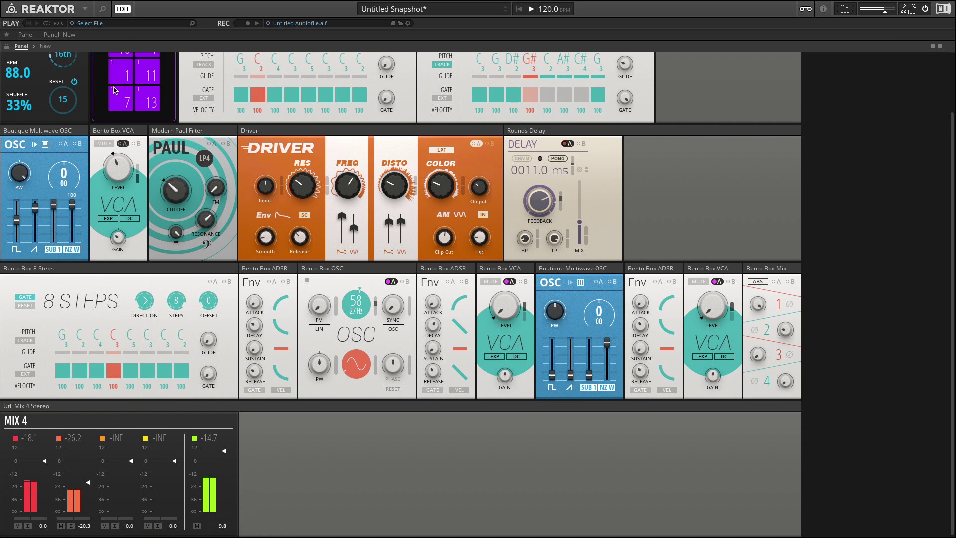
drag(176, 192, 179, 160)
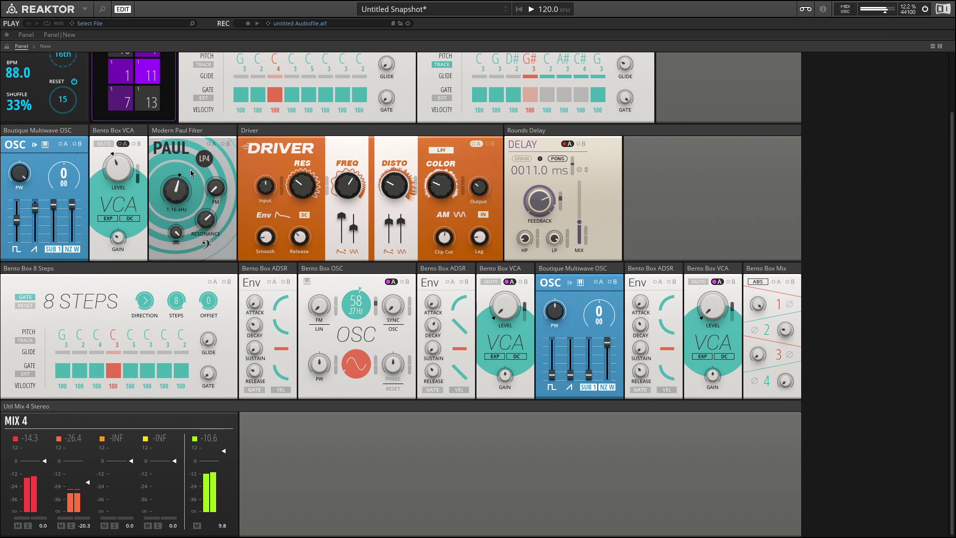
- Raise the Driver's resonance and pull the Mix 4 master level down to silence
mouse_move(310, 172)
drag(309, 171, 311, 152)
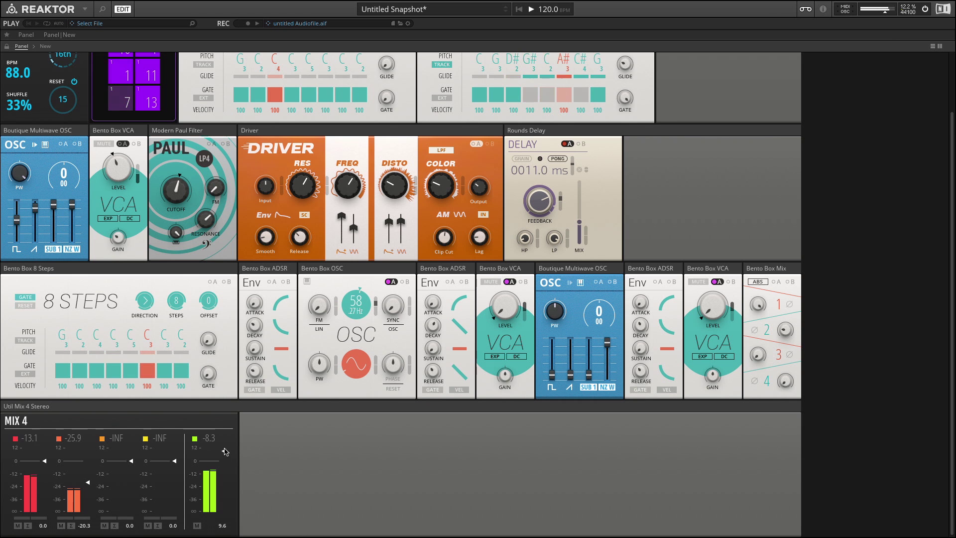
drag(225, 451, 248, 536)
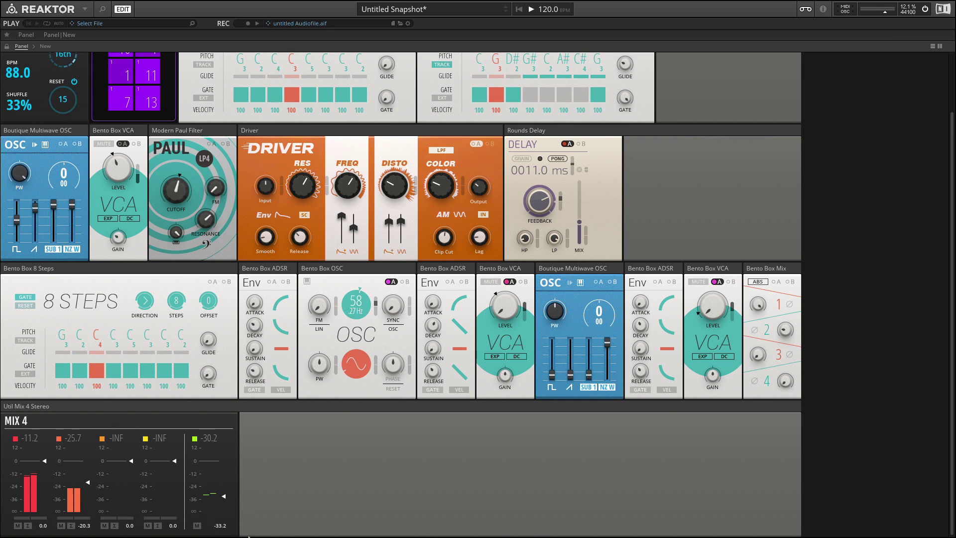
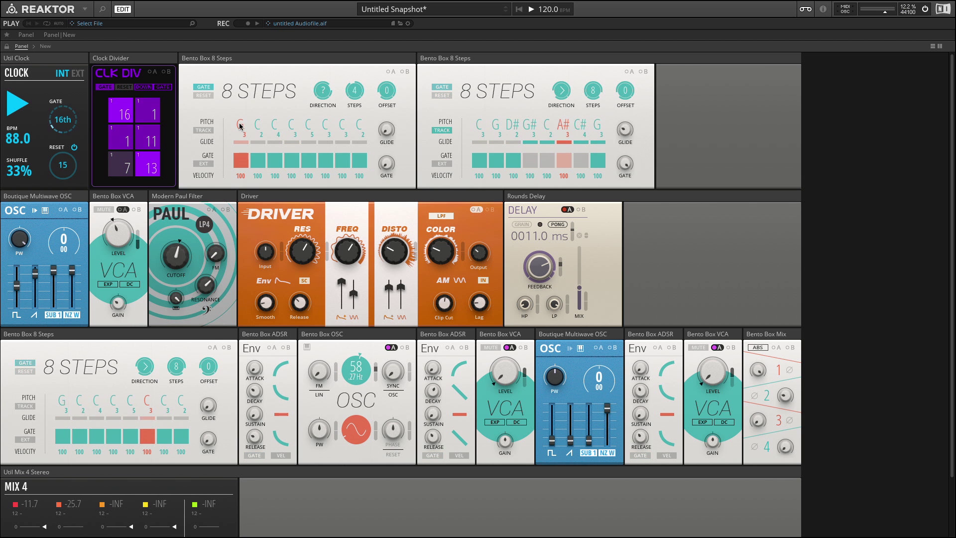
- Open the structure view, highlight the connections of the Util Clock and the Clock Divider, and return to the panel
click(45, 46)
click(89, 99)
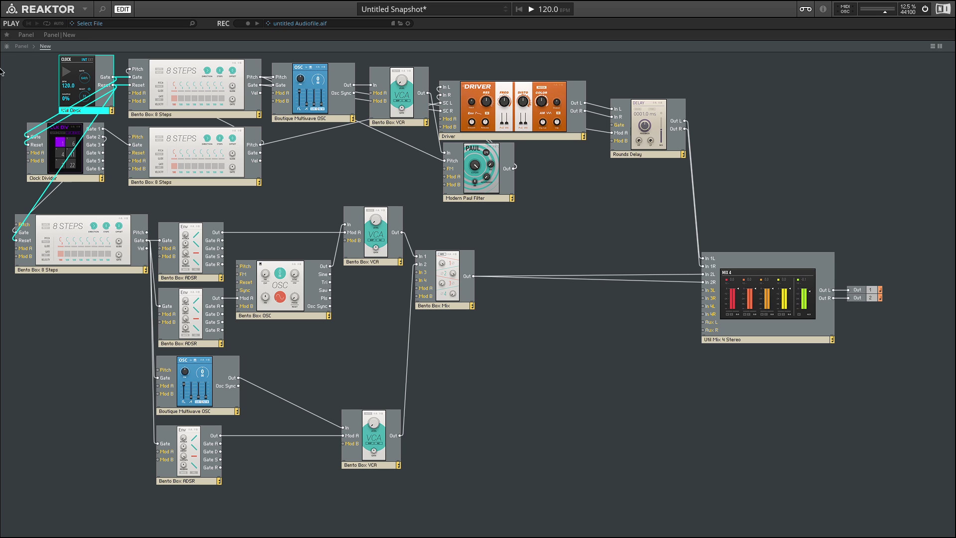
click(52, 169)
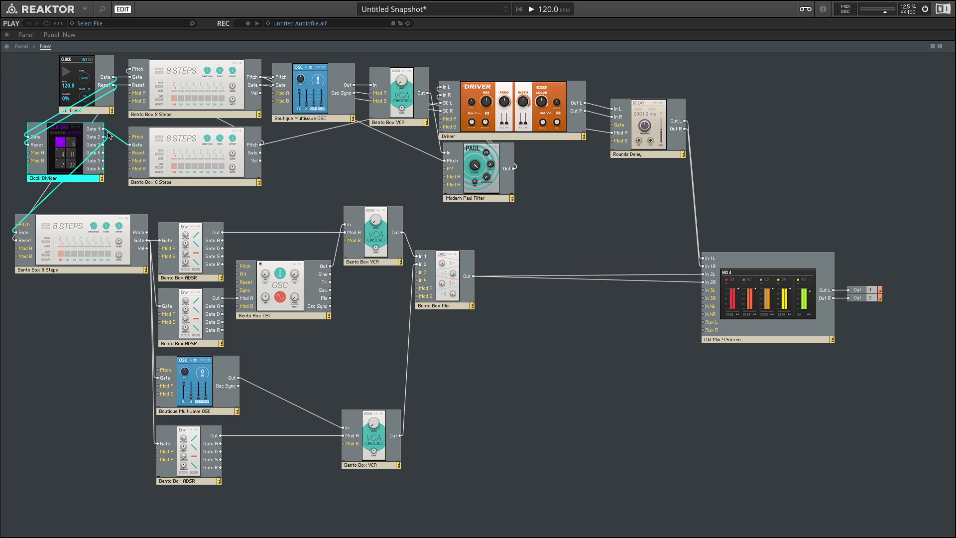
click(24, 46)
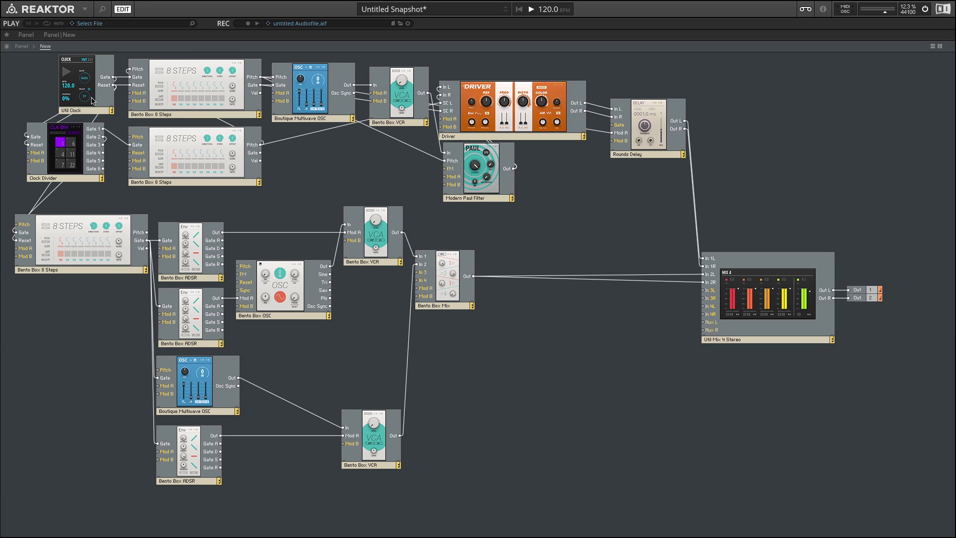
- Trace the connections from the Util Clock to the first Bento Box 8 Steps sequencer in the structure view
click(89, 92)
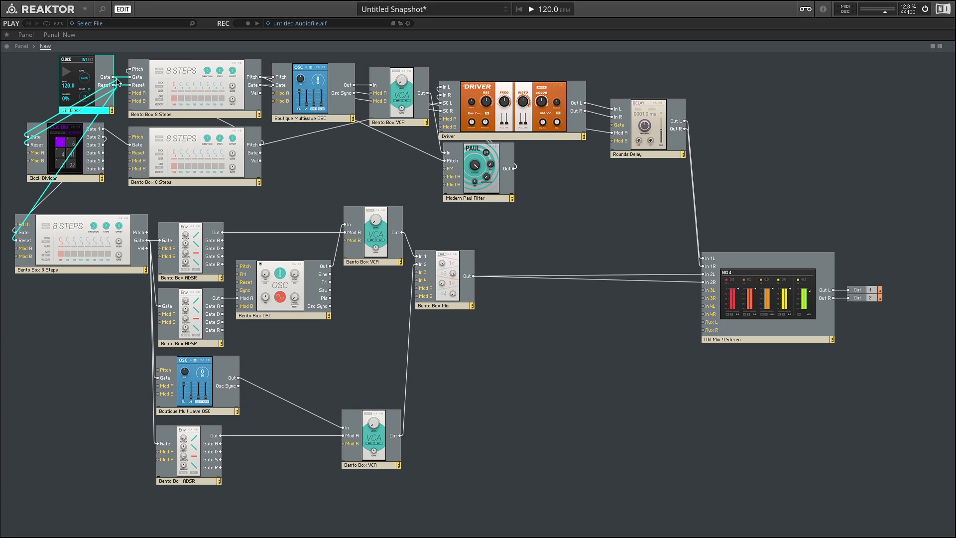
click(181, 84)
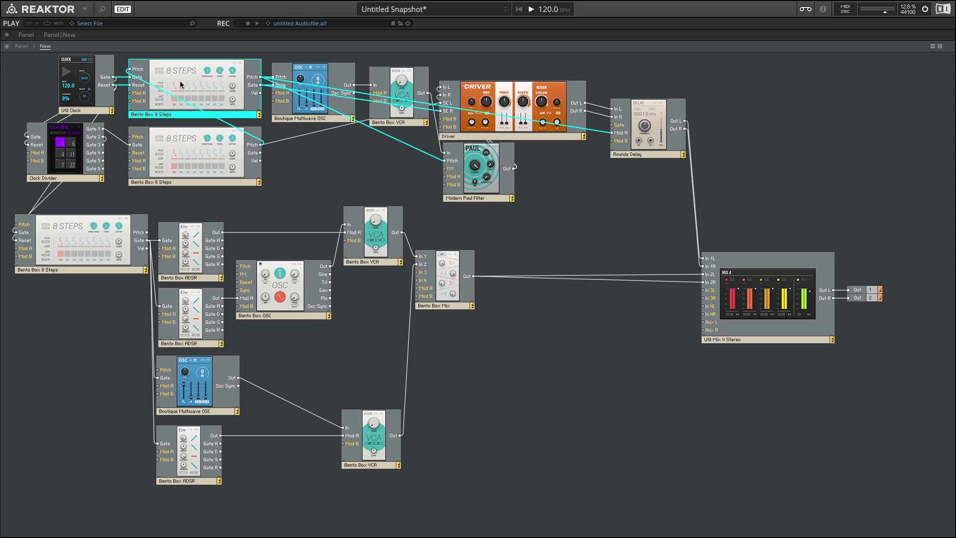
click(88, 81)
click(185, 96)
- Split the workspace into two stacked views, keeping the structure above and showing the panel below
click(932, 47)
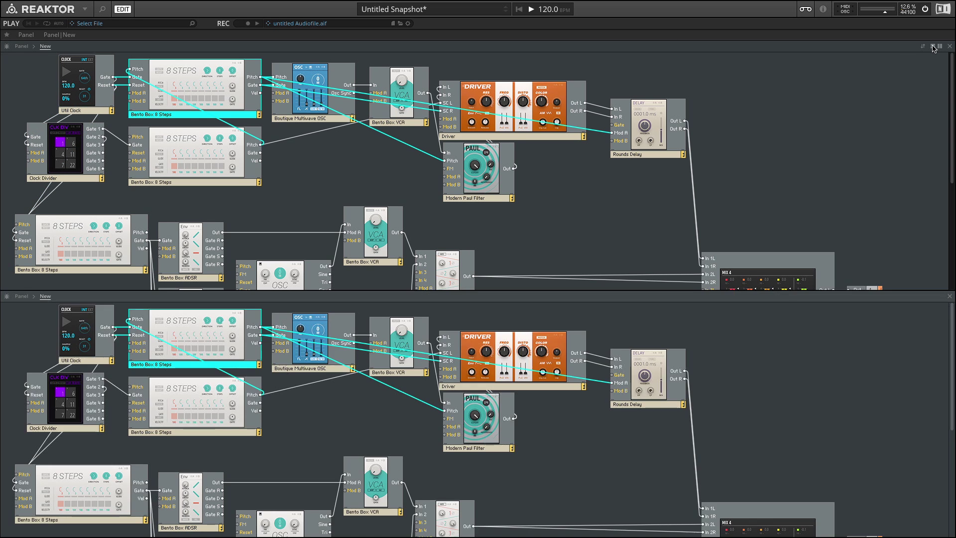
click(21, 297)
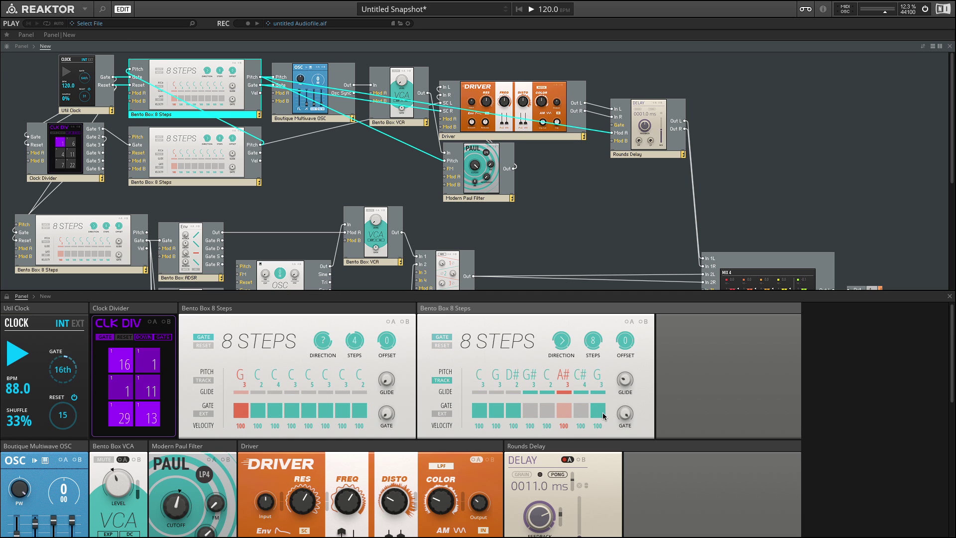
- Try pitch B2 on the first step of the second 8 Steps sequencer and restore it to C3
mouse_move(630, 419)
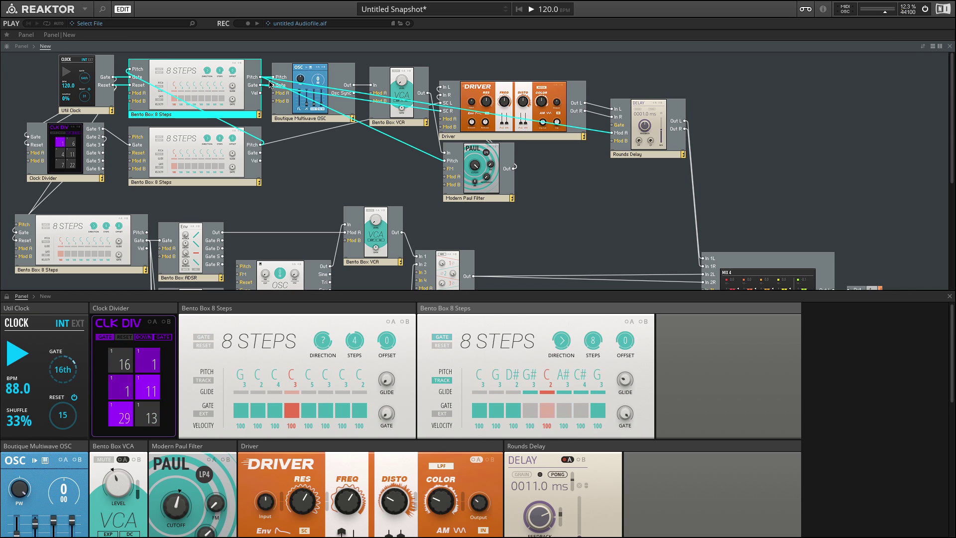
click(529, 408)
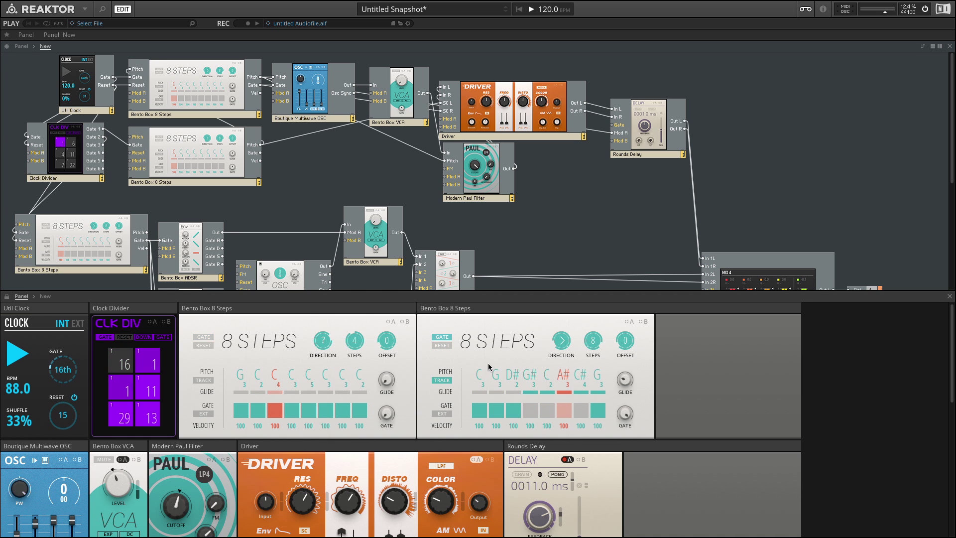
drag(478, 377, 480, 384)
drag(480, 390, 481, 378)
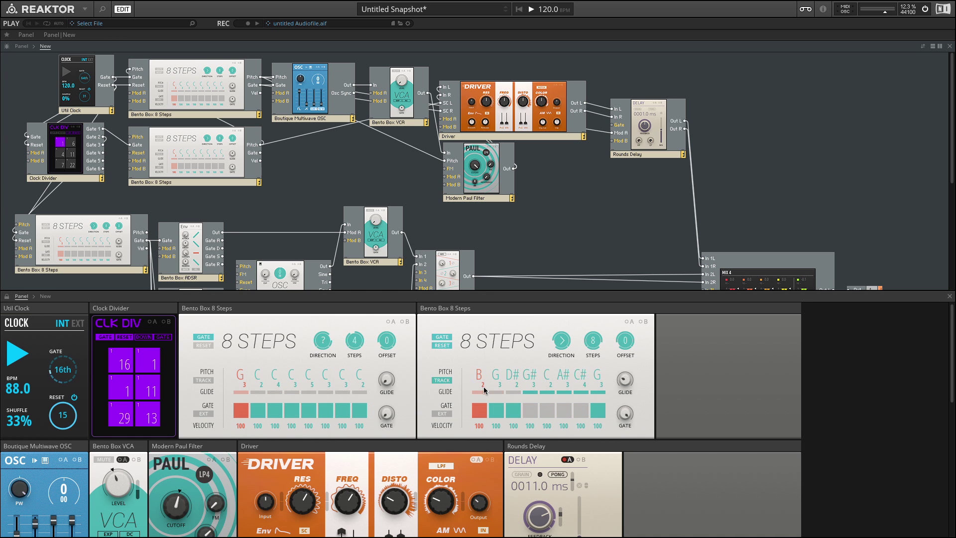
drag(481, 380, 481, 378)
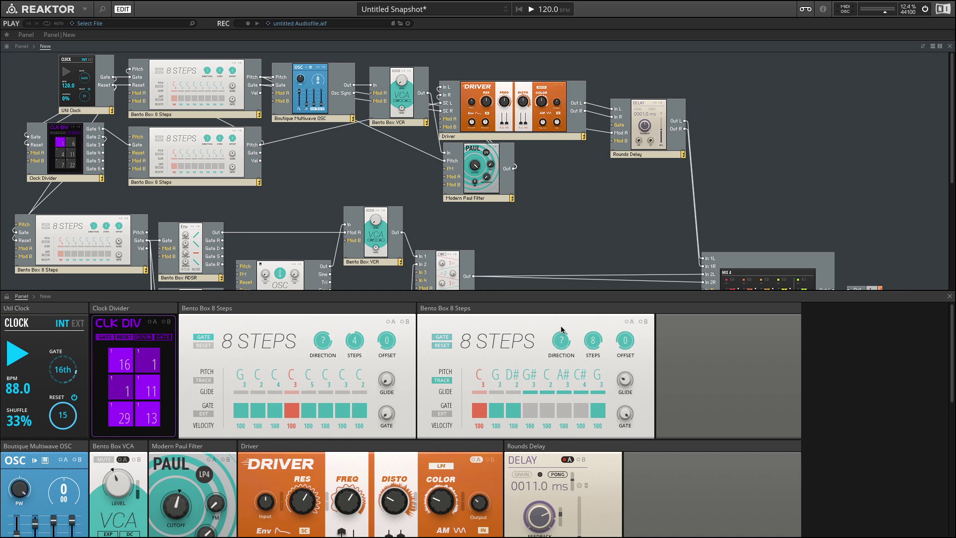
- Set the second 8 Steps sequencer to forward direction and try step counts of 2 and 3
click(561, 340)
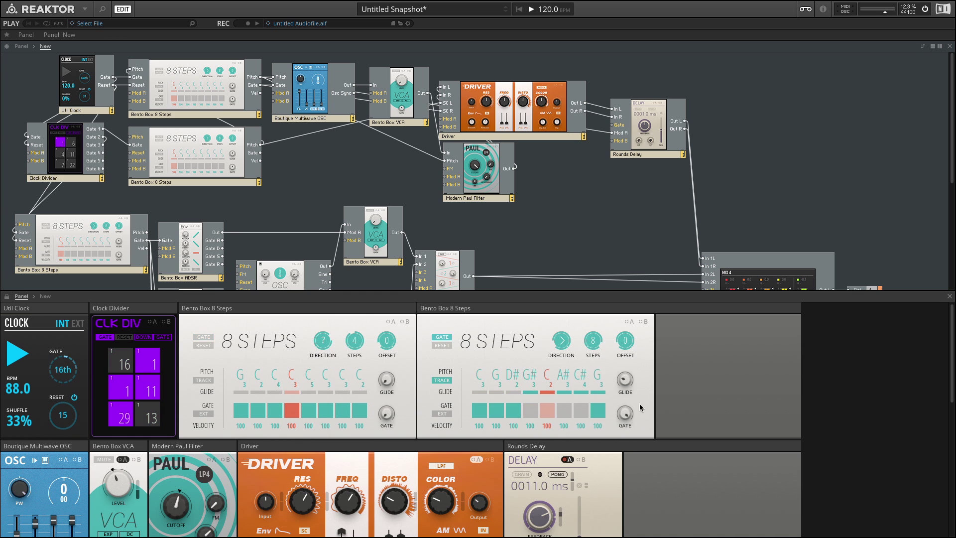
drag(593, 347, 592, 400)
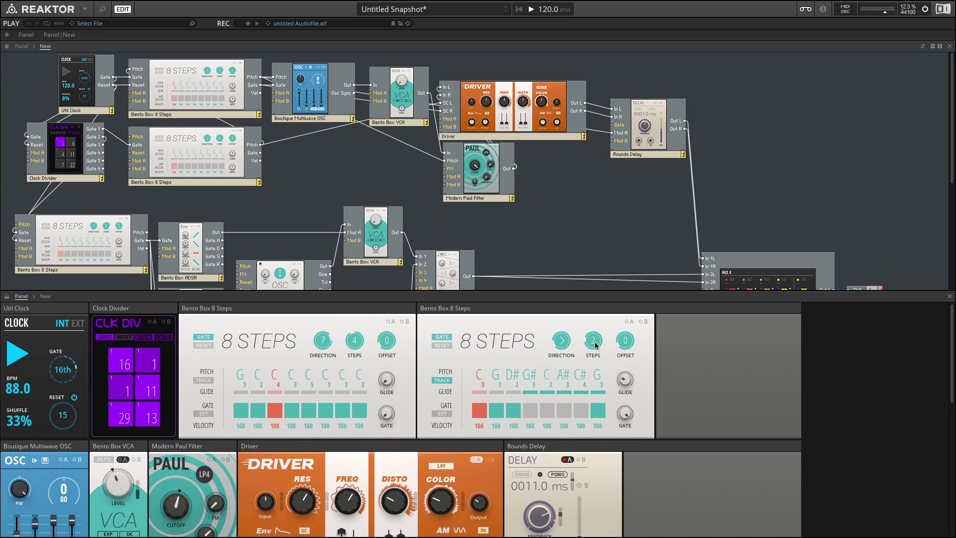
drag(596, 344, 595, 338)
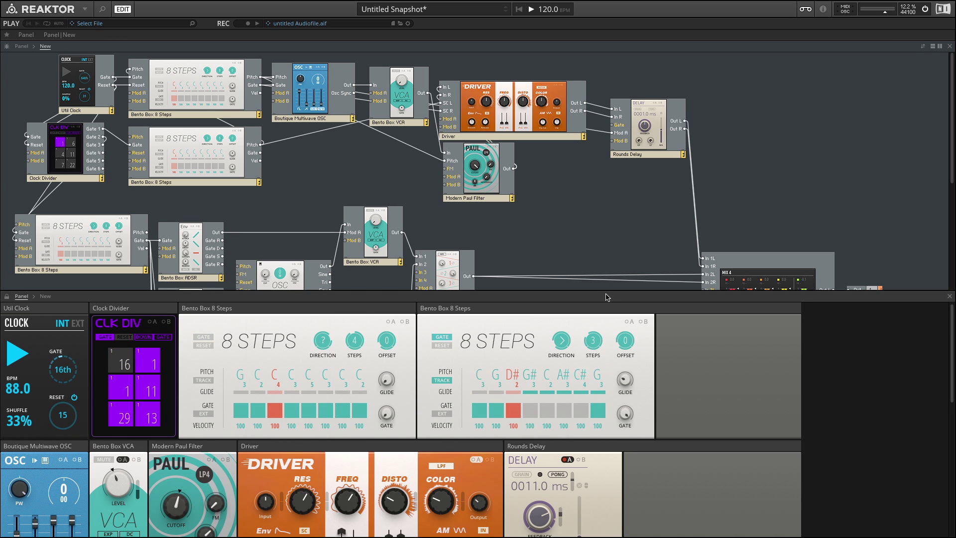
- Try an offset of 3 on the second 8 Steps sequencer, and restore offset 0 and 8 steps
drag(625, 340, 630, 313)
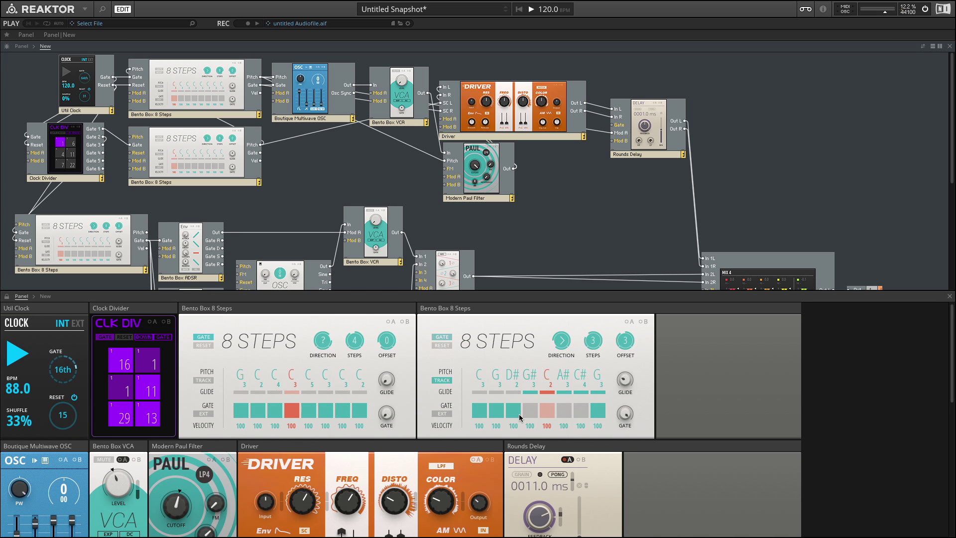
drag(592, 340, 628, 398)
drag(592, 340, 604, 207)
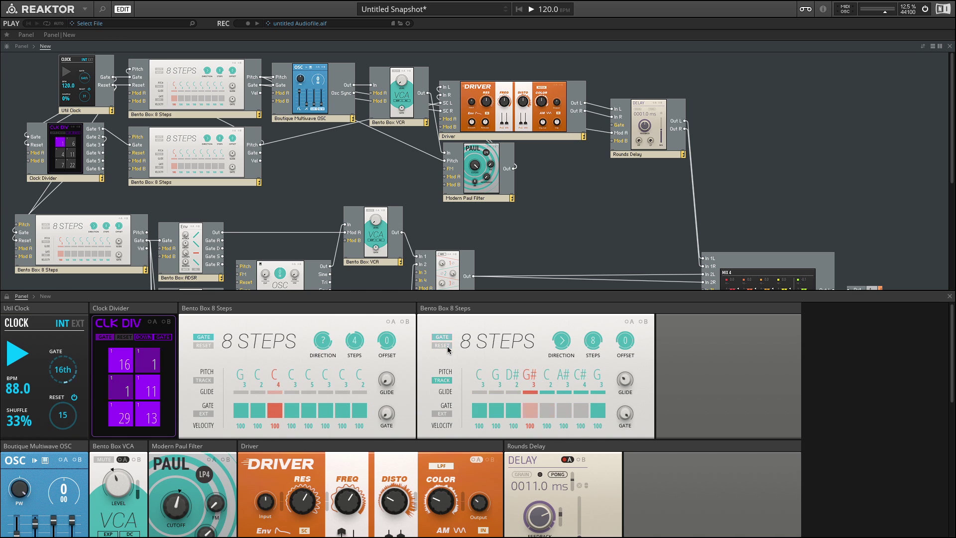
- Switch pitch tracking off on the second 8 Steps sequencer and re-enable it
click(445, 380)
click(439, 381)
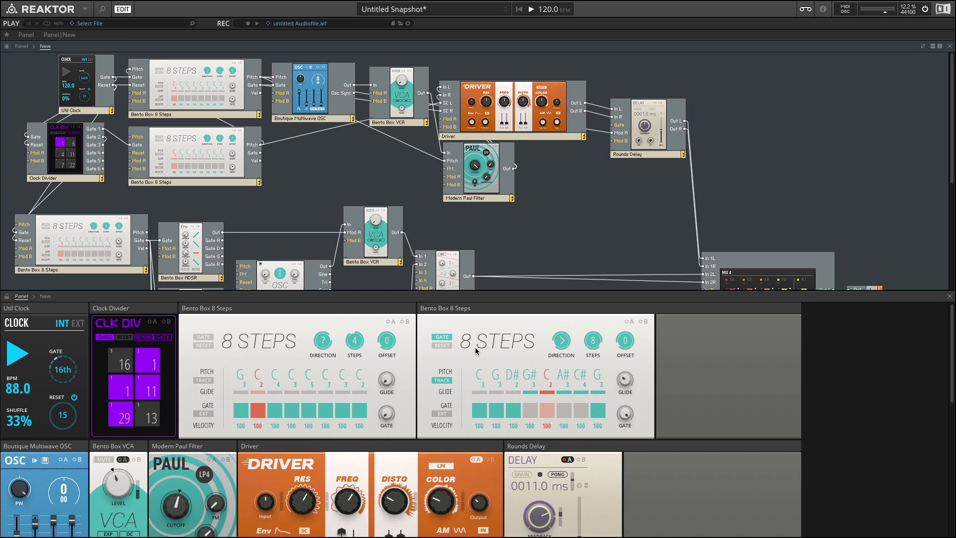
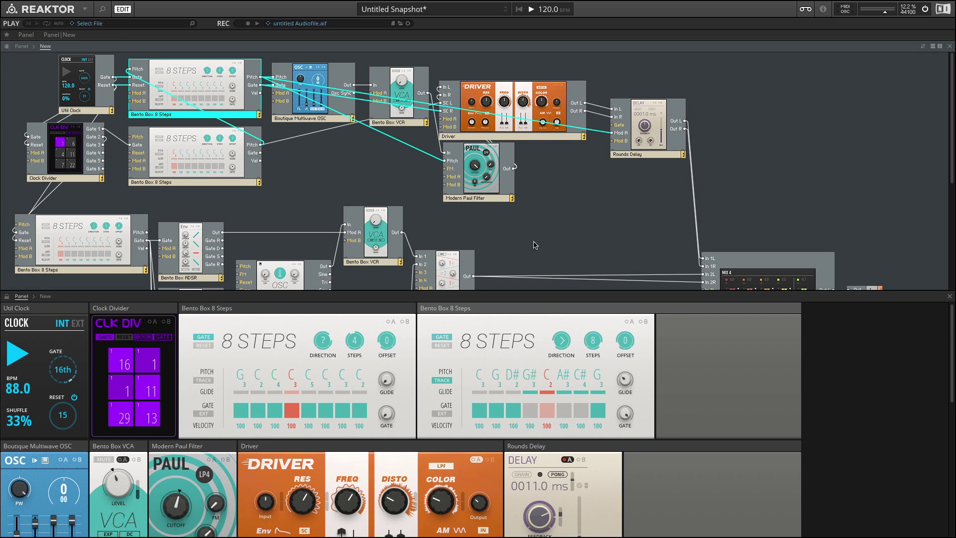
- Raise the Mix 4 master level to -0.7 dB
scroll(356, 348, down, 1)
scroll(357, 348, down, 5)
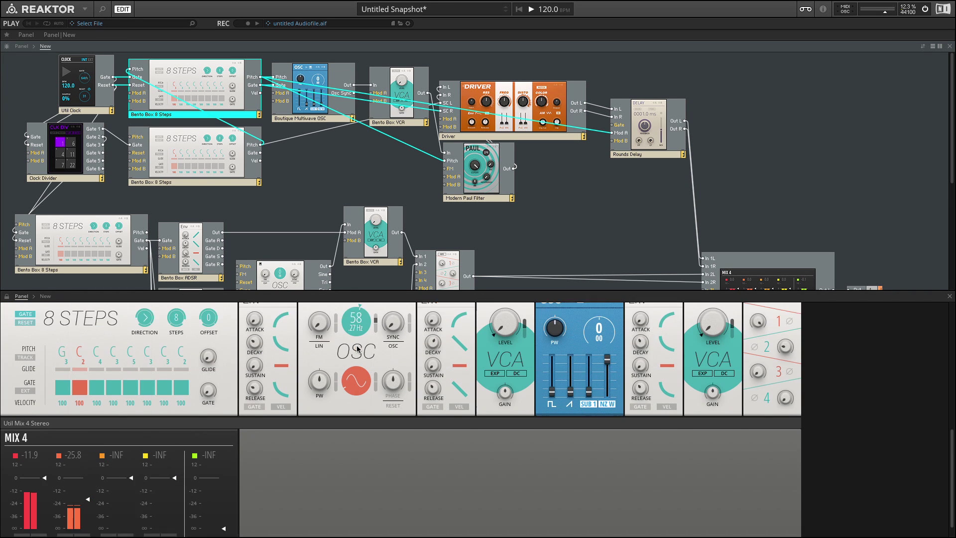
drag(223, 513, 222, 417)
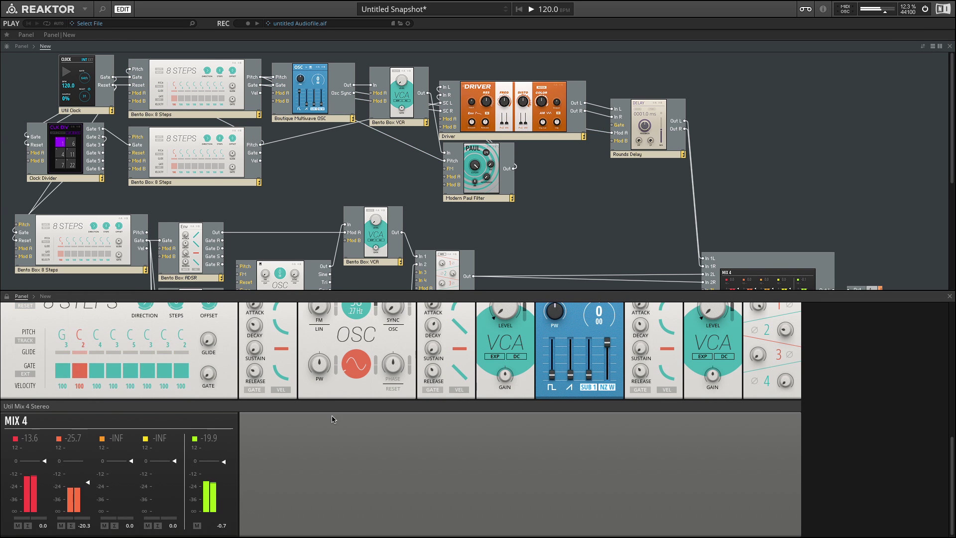
scroll(331, 418, up, 5)
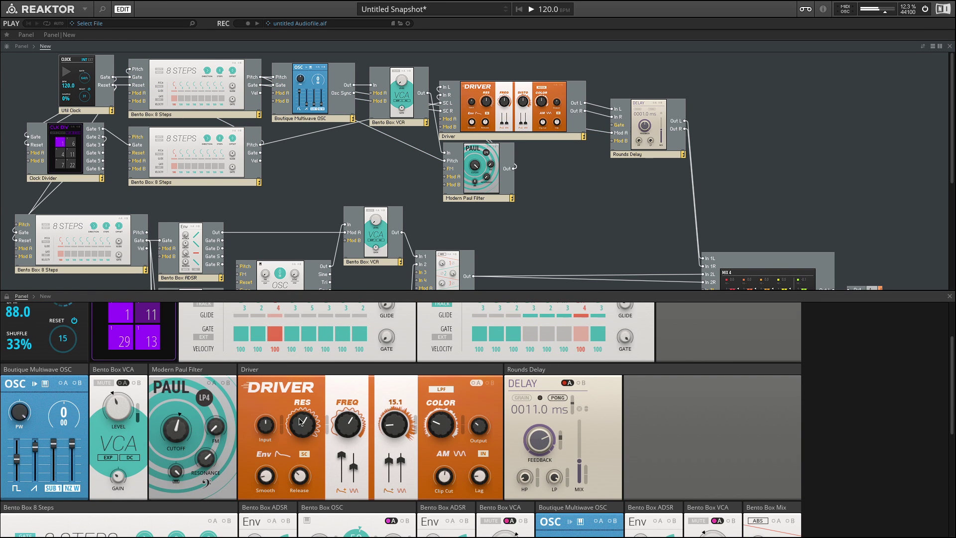
- Lower the Driver's resonance and bring the Mix 4 master level down to -39.3 dB
drag(302, 424, 302, 443)
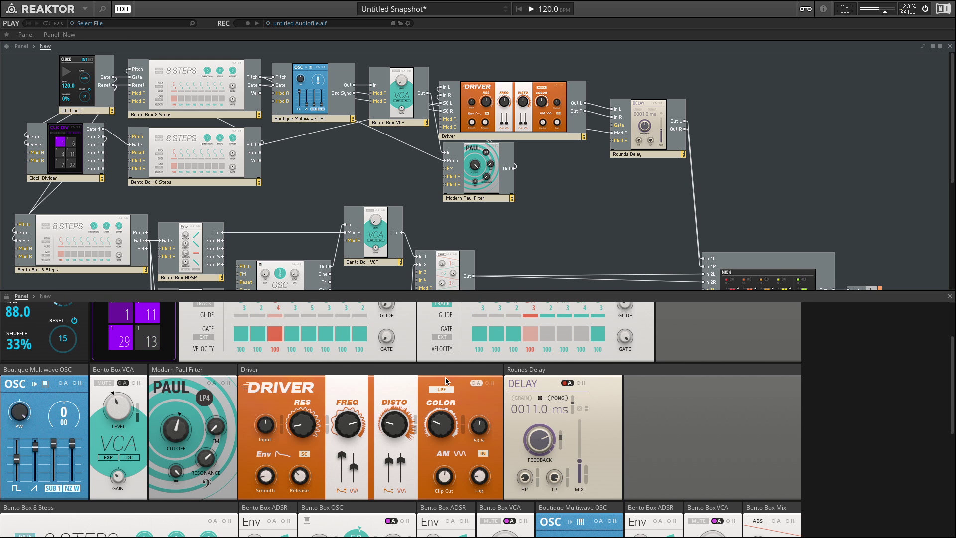
scroll(293, 352, up, 3)
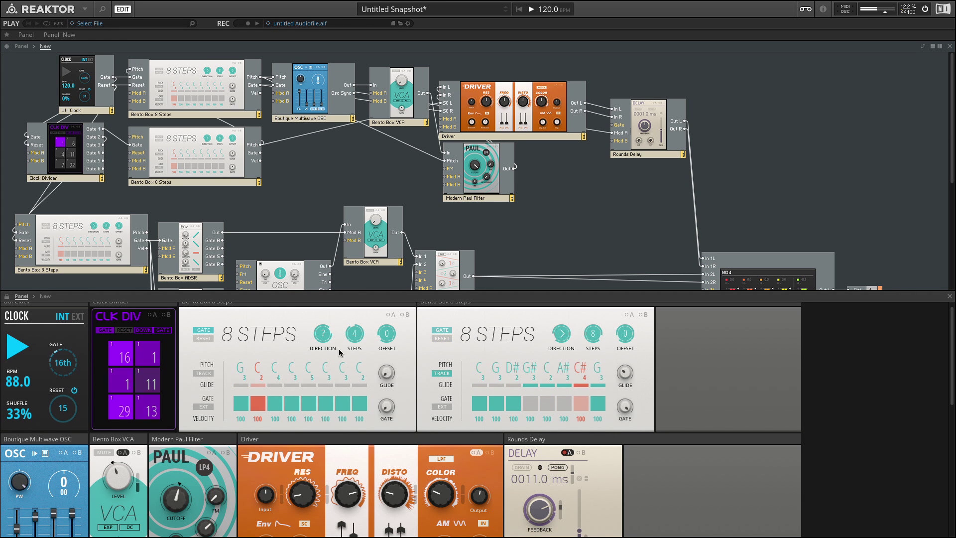
scroll(345, 365, down, 8)
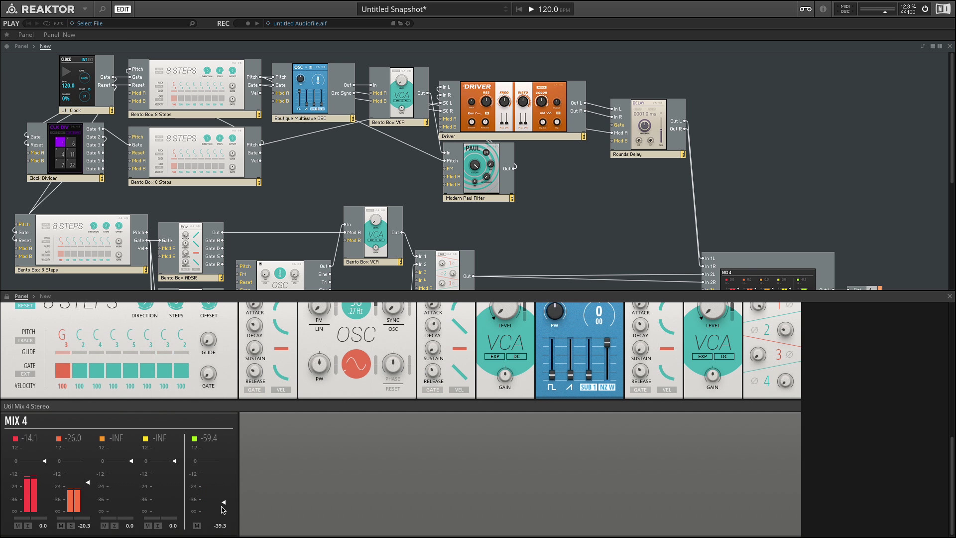
- Trace the wiring of the lower 8 Steps sequencer and the Clock Divider in the structure view
scroll(302, 375, up, 10)
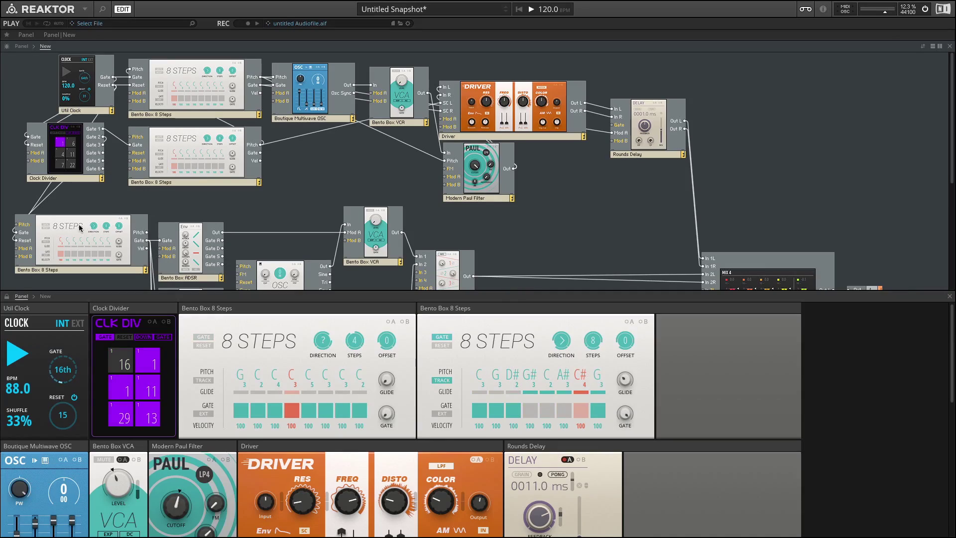
click(80, 228)
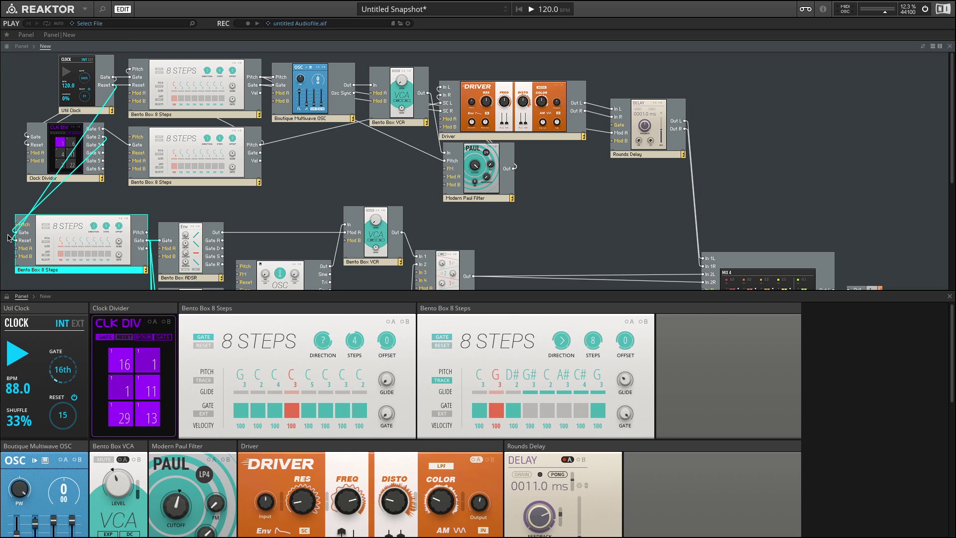
click(65, 147)
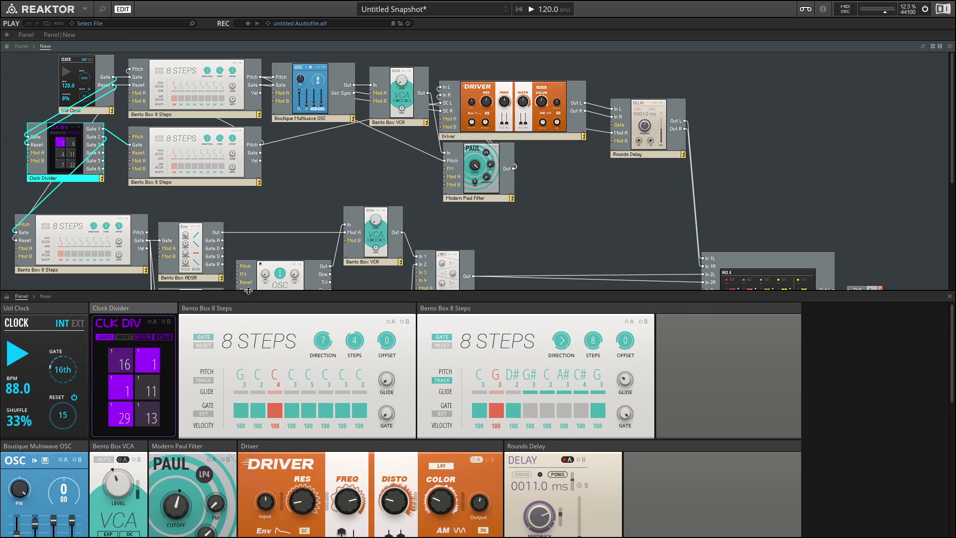
- Enlarge the panel view and set the Mix 4 levels: channel 1 to -INF, channel 2 to -7.1 dB and the master to 9.0 dB
drag(266, 292, 261, 77)
scroll(195, 328, down, 3)
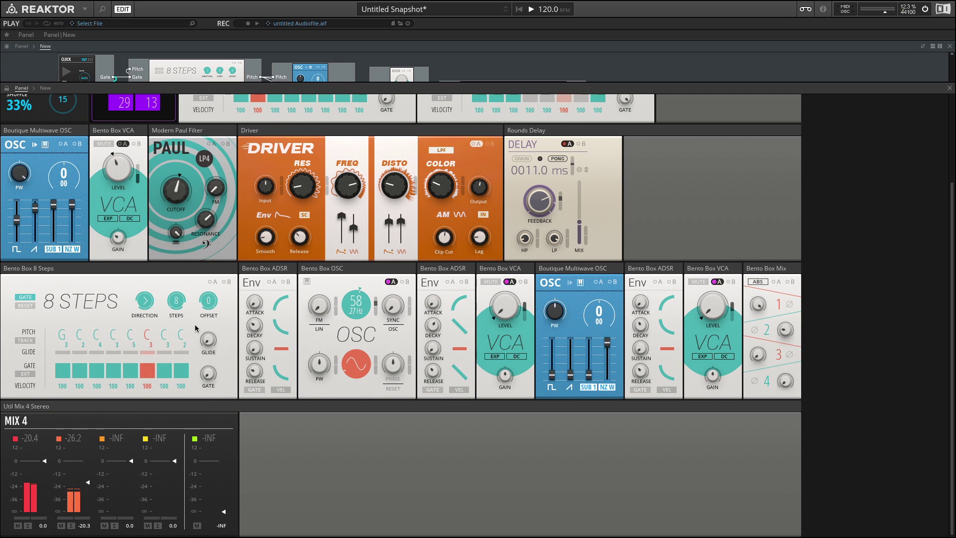
drag(87, 489, 87, 536)
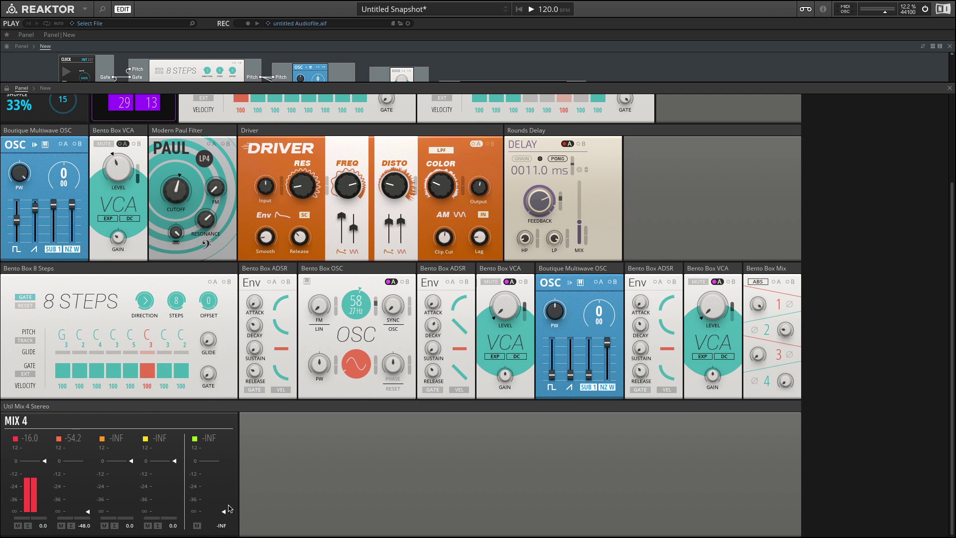
drag(223, 510, 223, 452)
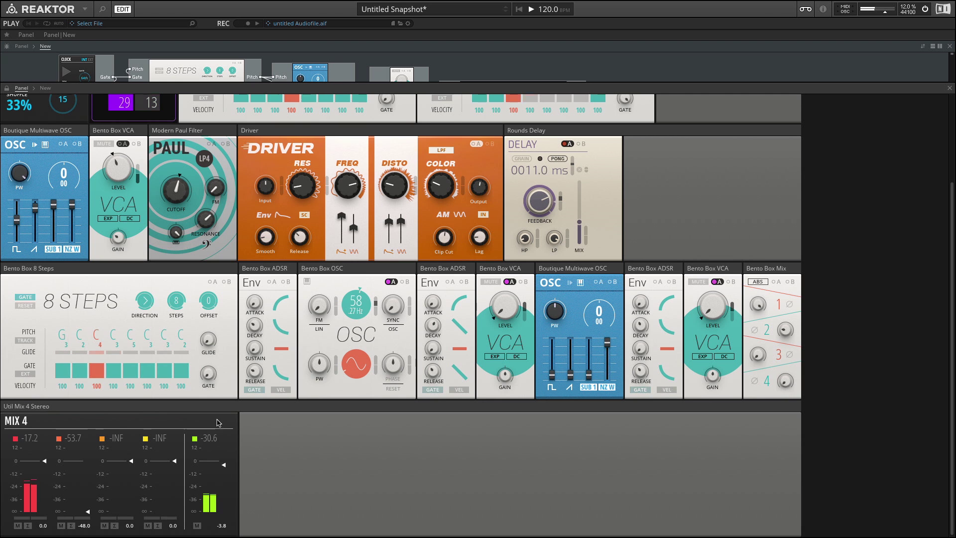
drag(45, 461, 86, 470)
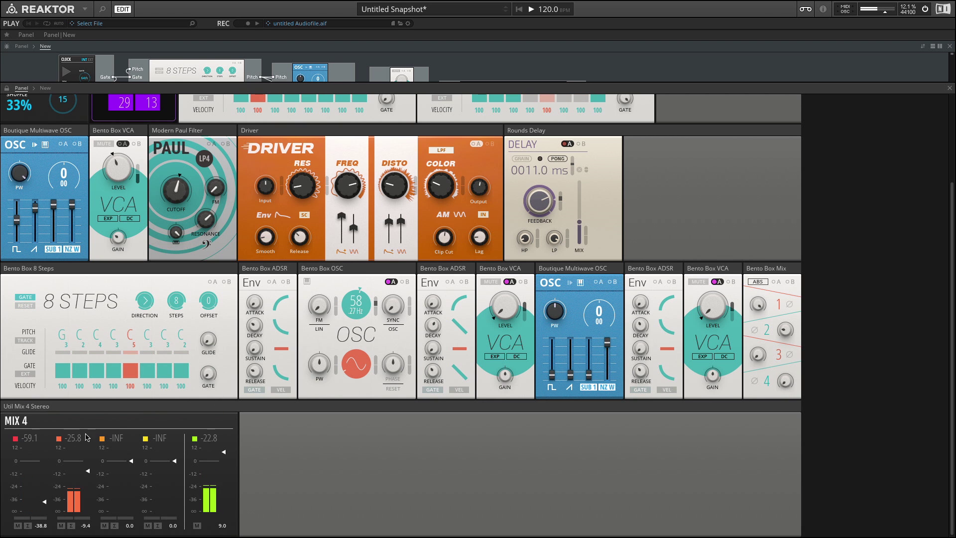
drag(49, 503, 48, 513)
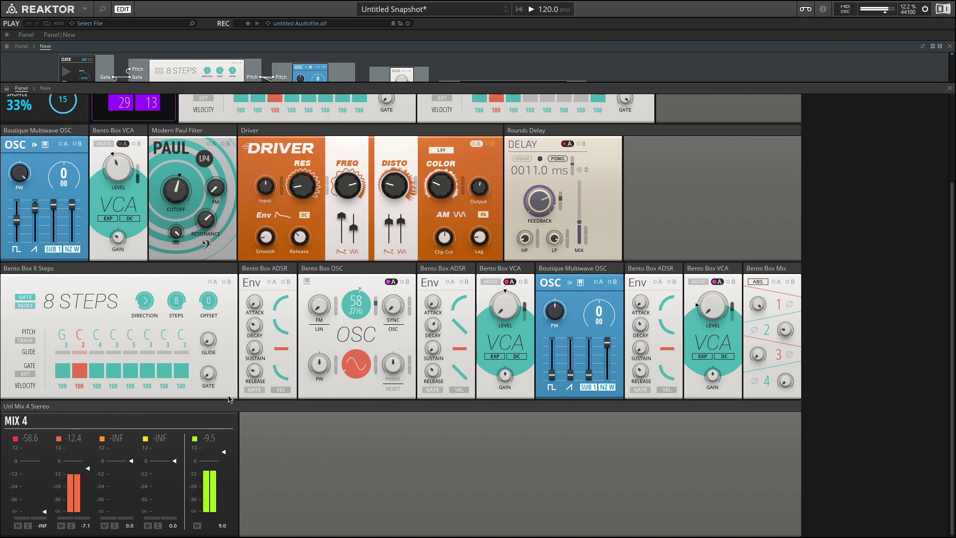
- Set the middle division in the Clock Divider's first column to 7 and lower Mix 4 channel 2 to -43.1 dB
scroll(57, 355, up, 4)
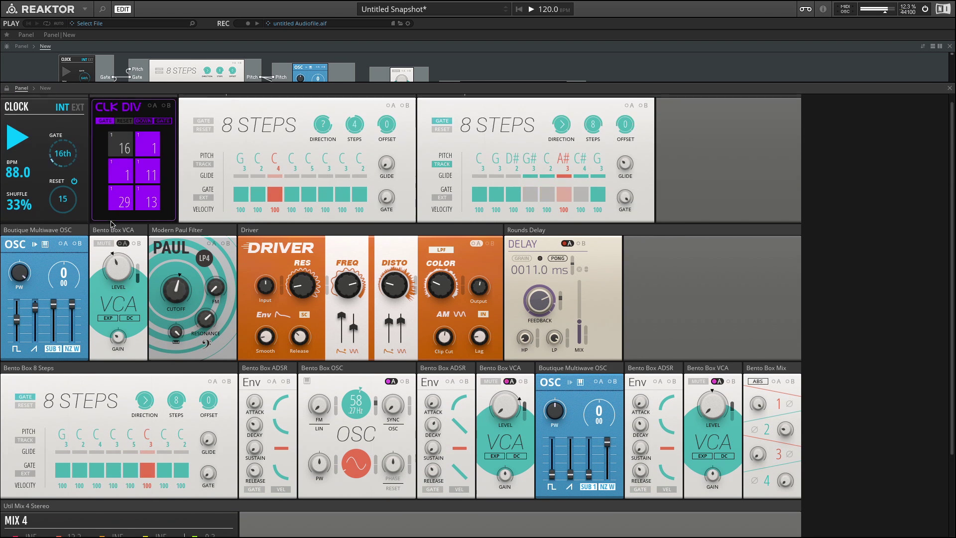
scroll(131, 184, up, 1)
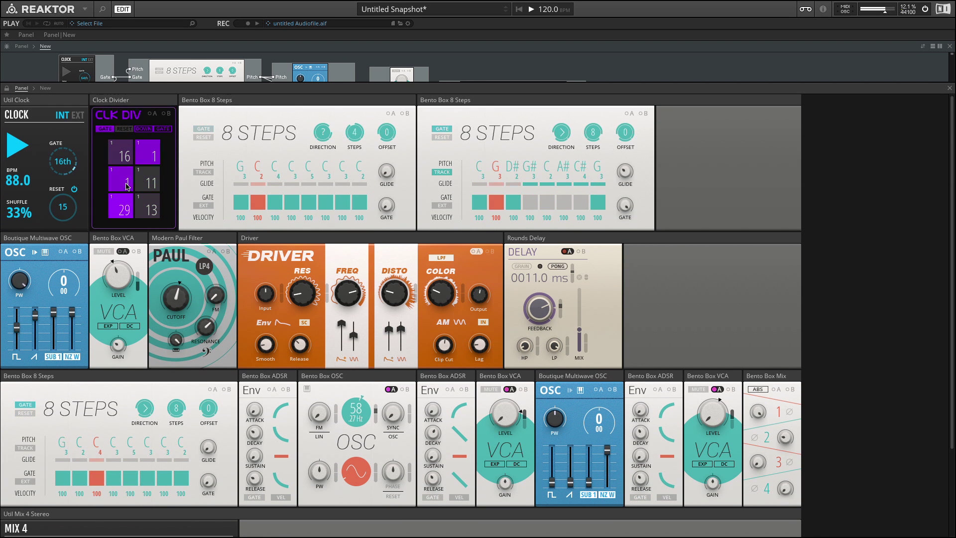
scroll(127, 184, up, 3)
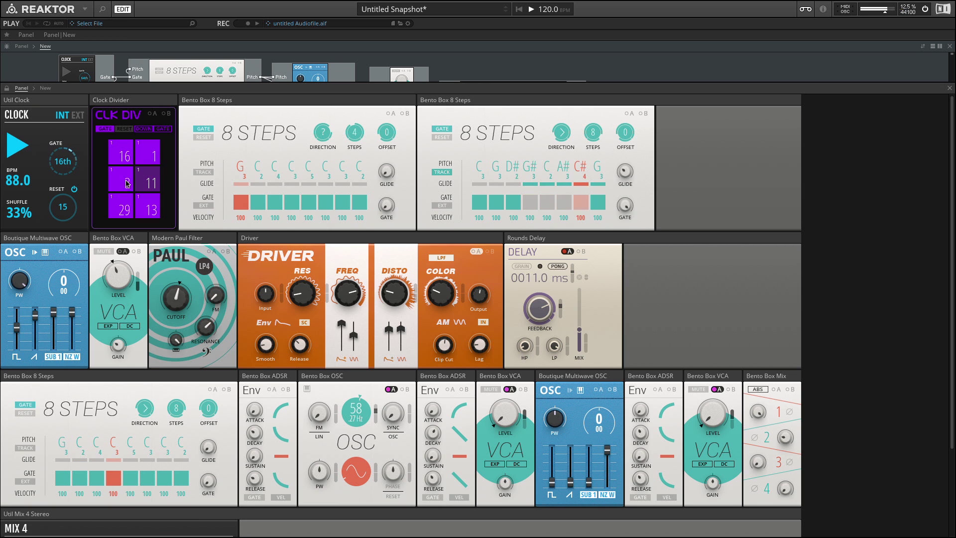
scroll(125, 180, up, 2)
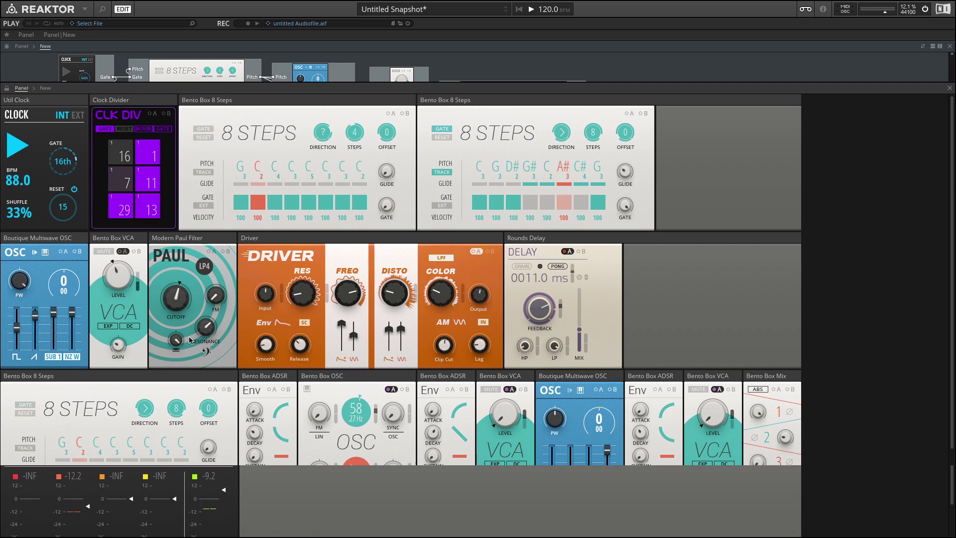
scroll(103, 487, down, 3)
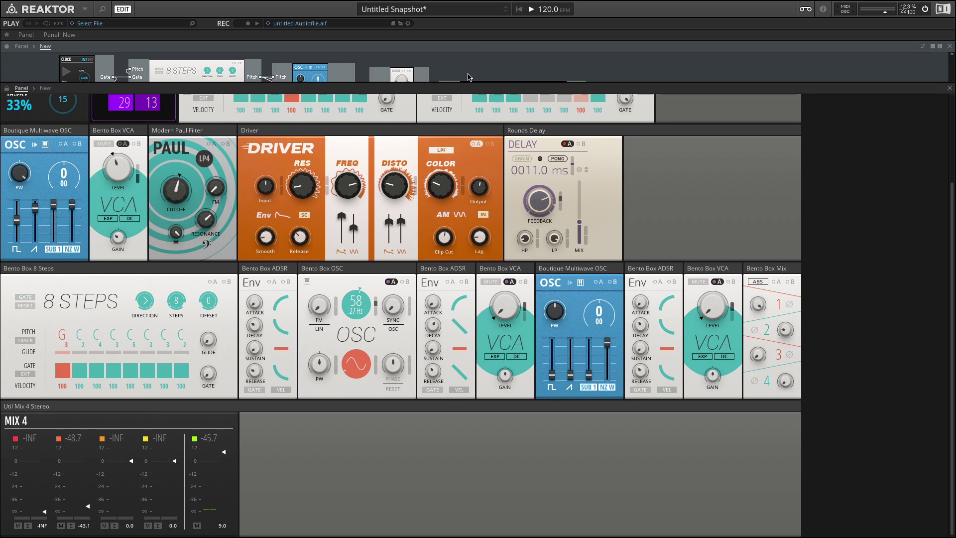
- Show the structure view alone and trace the connections between the clock, the Clock Divider and the three 8 Steps sequencers
click(949, 88)
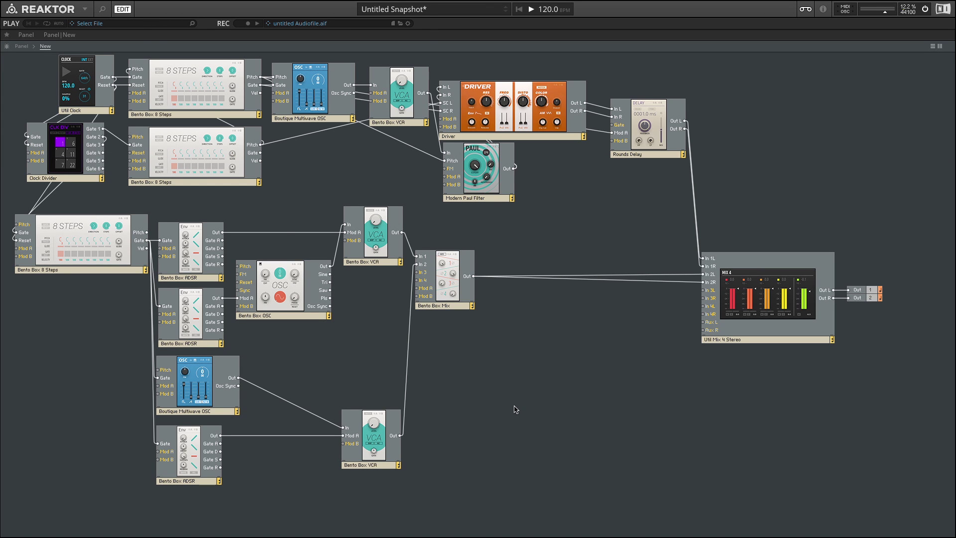
click(106, 229)
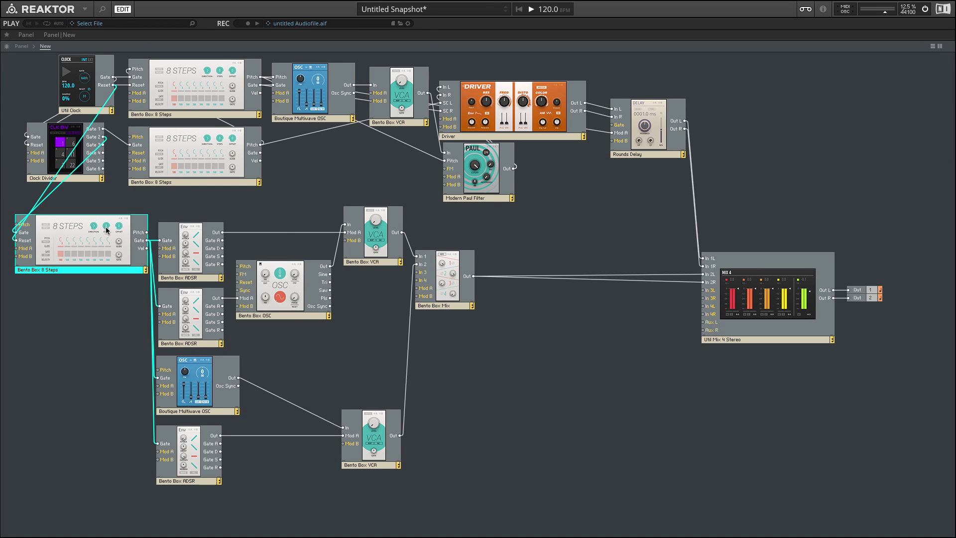
click(196, 141)
click(203, 92)
click(78, 88)
click(61, 146)
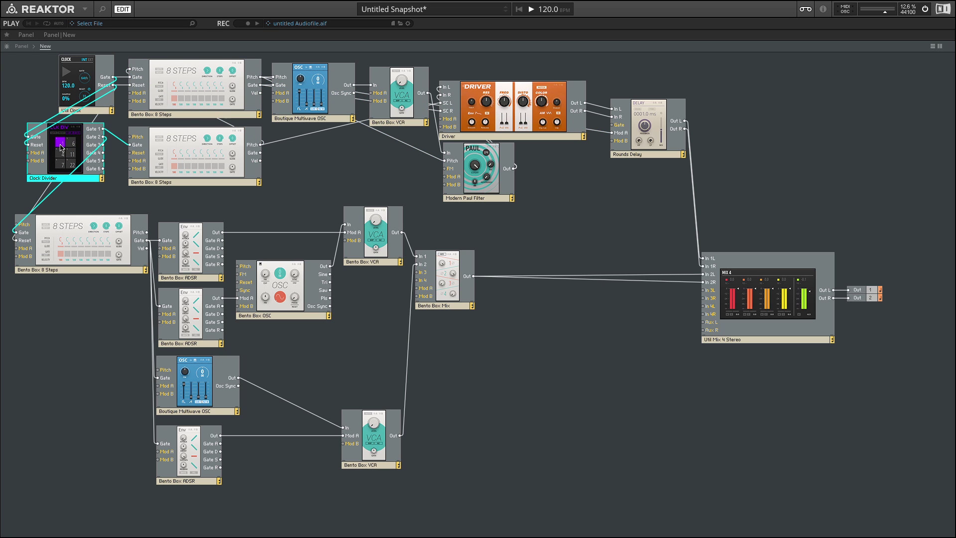
click(207, 154)
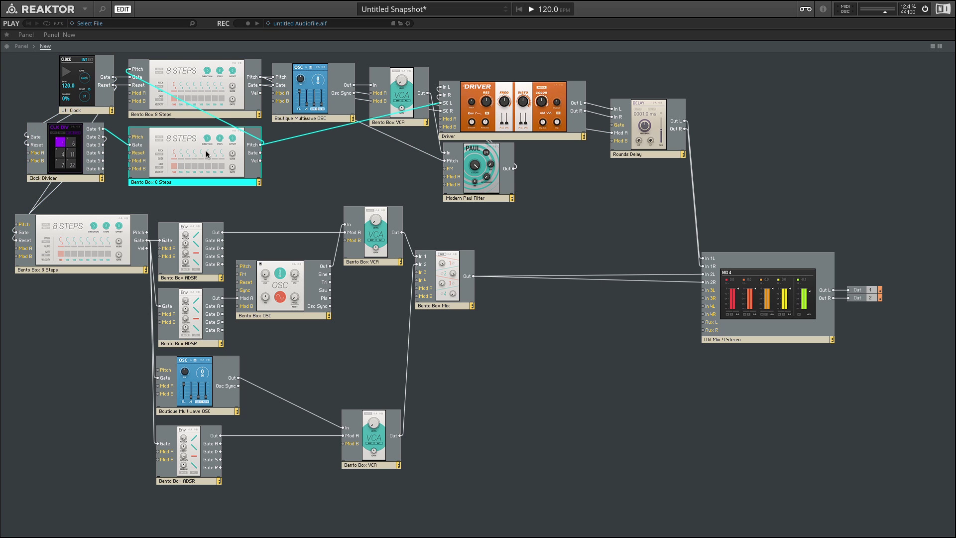
click(210, 93)
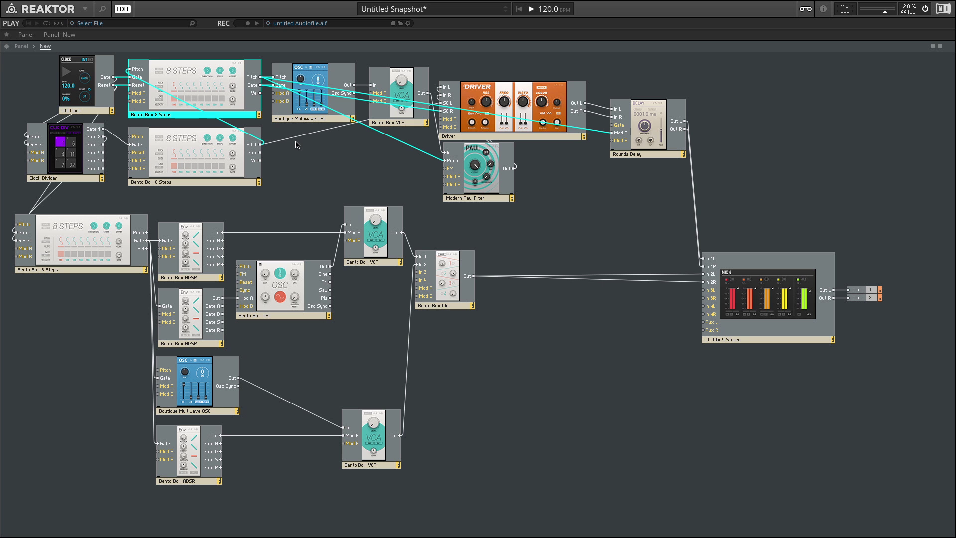
- Return to the panel view, switch the Clock to external sync and stop the main transport
click(28, 47)
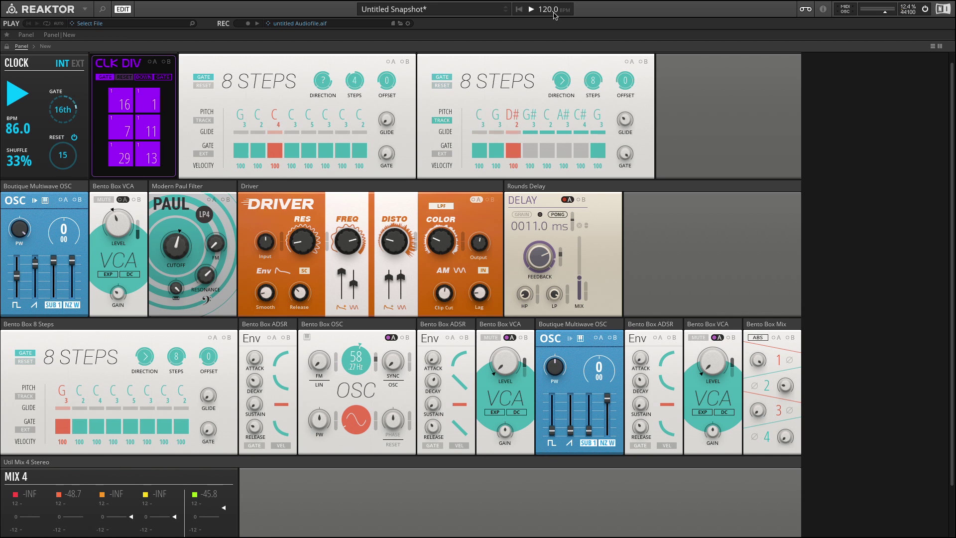
click(77, 65)
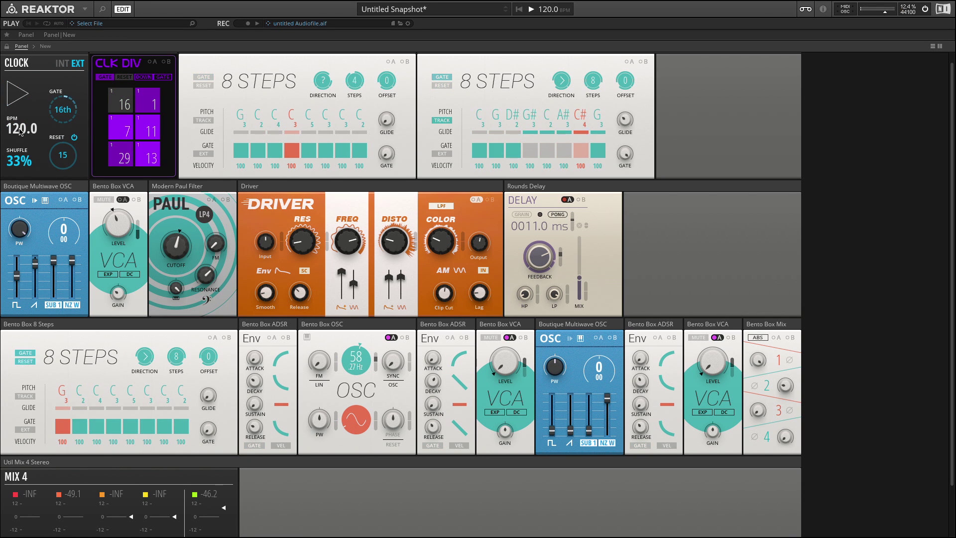
click(530, 11)
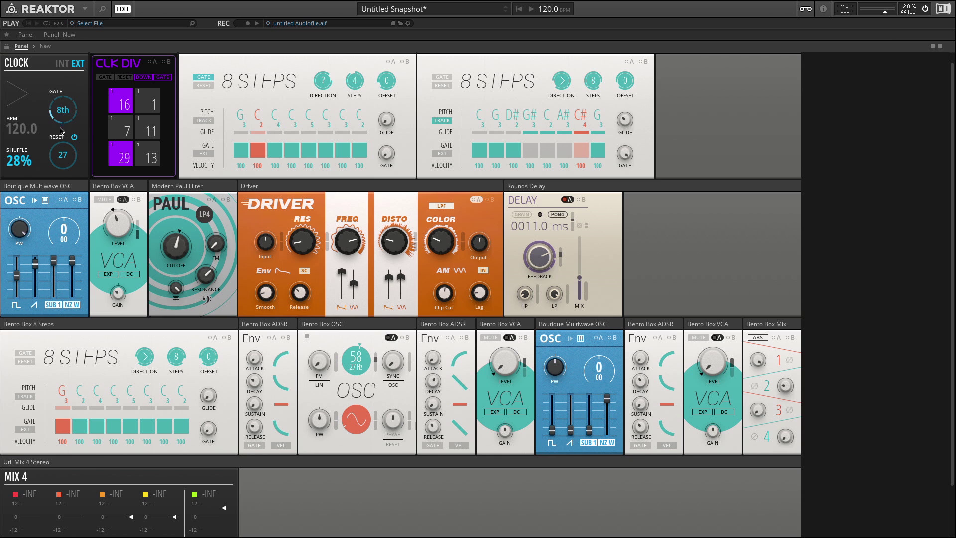
- Try different gate rates on the Clock and set the rate to 32th
drag(64, 118, 64, 169)
drag(58, 114, 59, 60)
drag(70, 113, 70, 49)
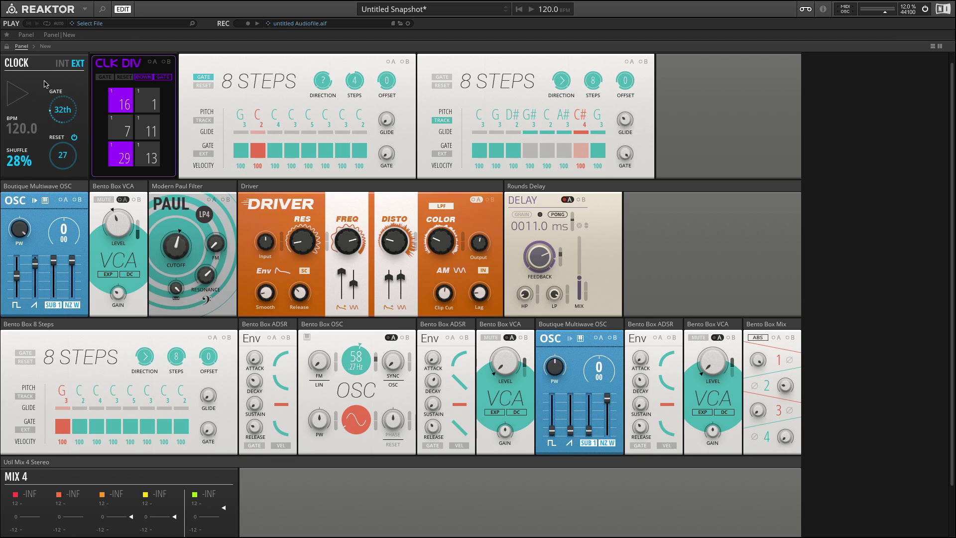